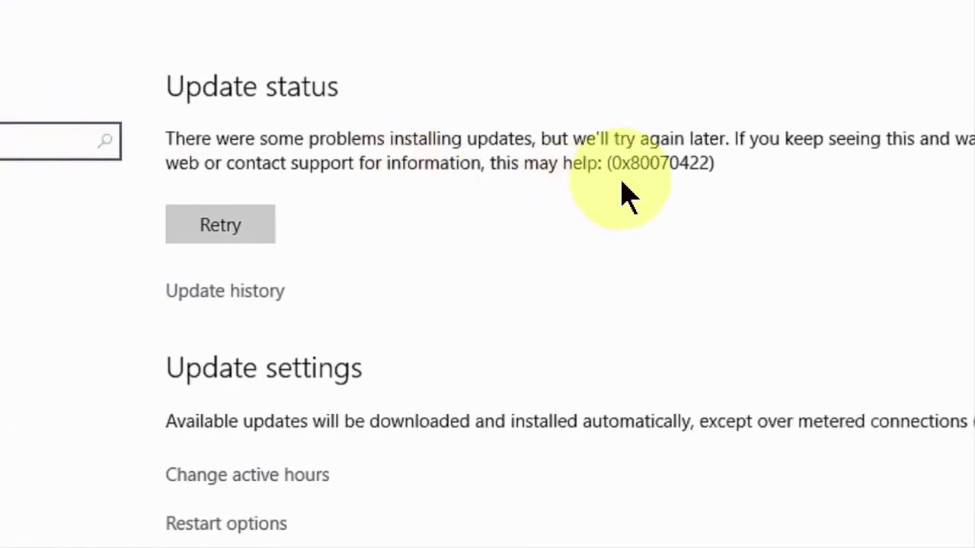
# - Retry the update, which fails again with error 0x80070422, then close Settings
pyautogui.moveTo(605, 163); pyautogui.dragTo(752, 160)
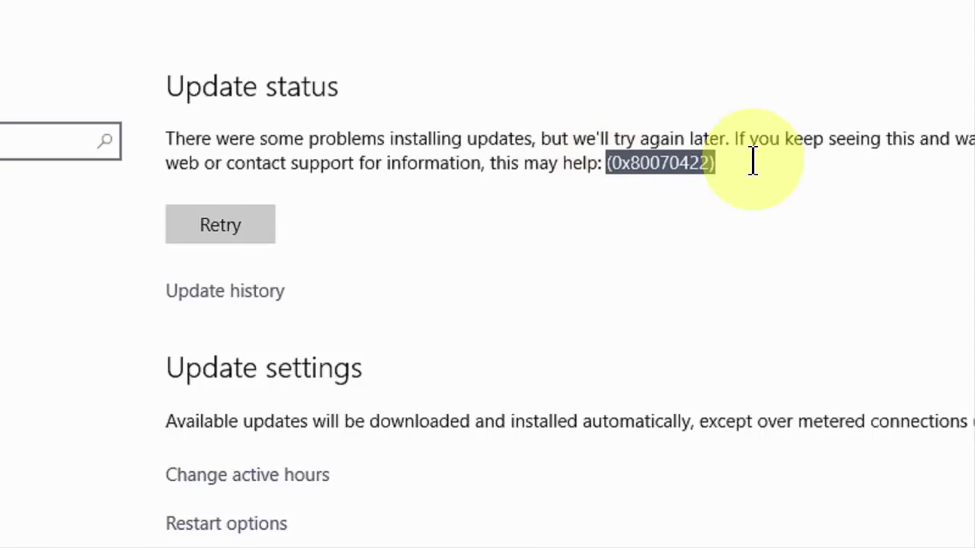
pyautogui.click(749, 200)
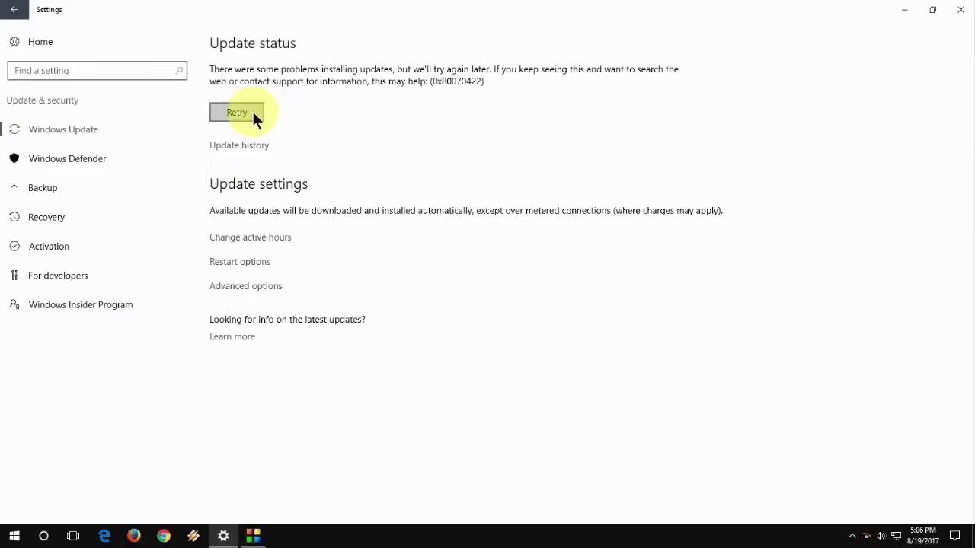
pyautogui.click(234, 113)
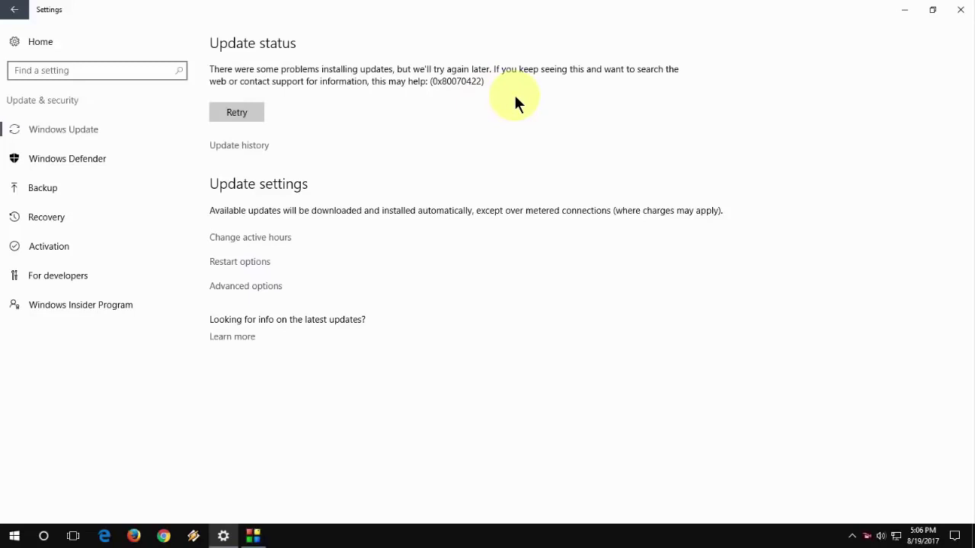
pyautogui.click(960, 9)
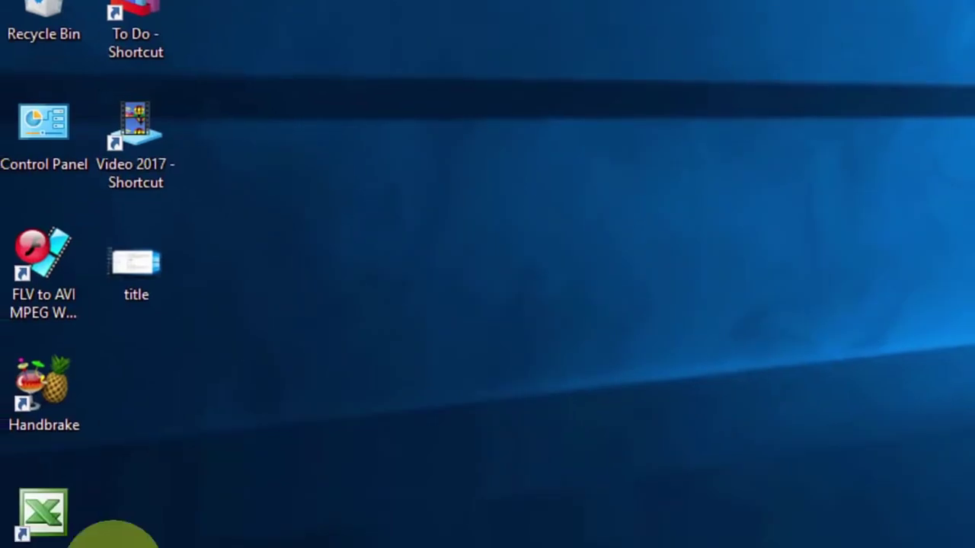
# - Search the Start menu for 'services' and open the Services console
pyautogui.click(15, 540)
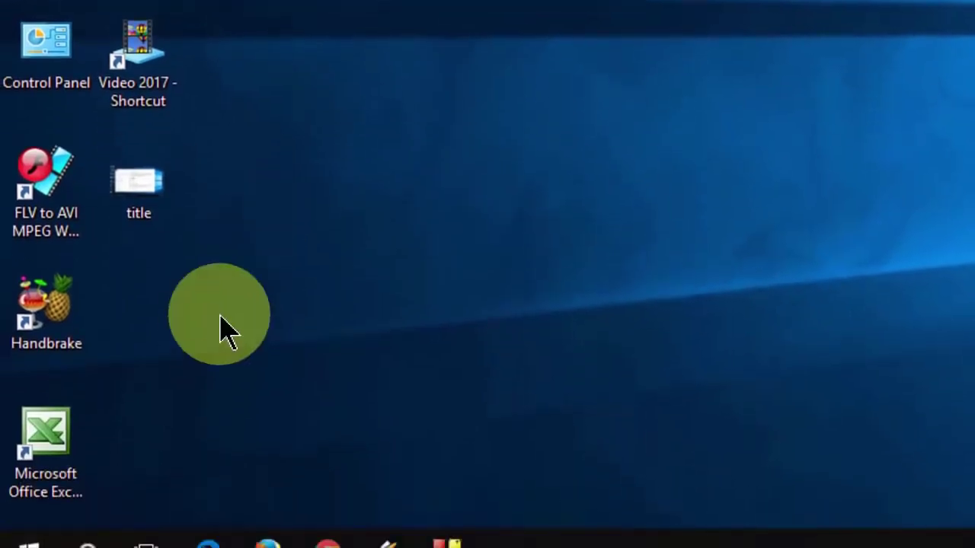
pyautogui.scroll(-1, 219, 327)
pyautogui.click(222, 324)
pyautogui.write('services')
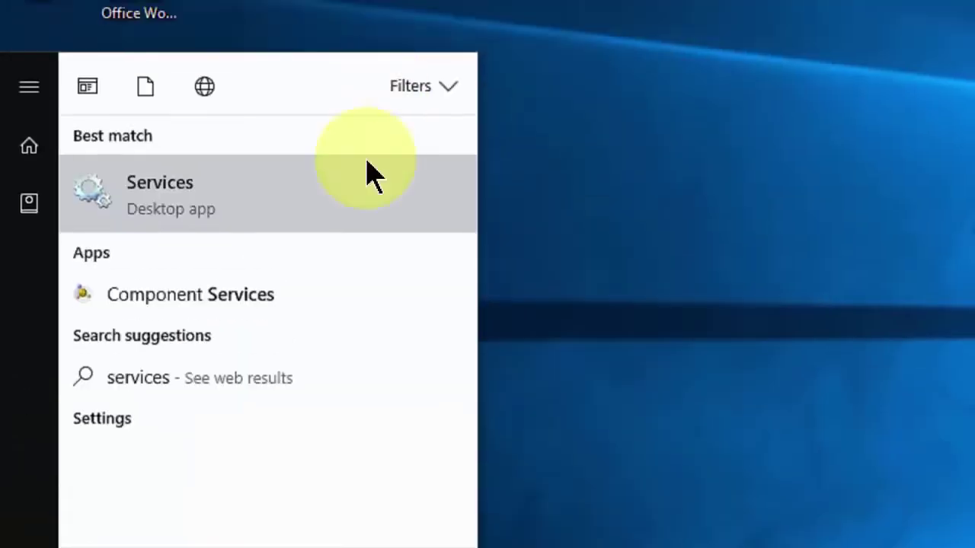
pyautogui.click(373, 176)
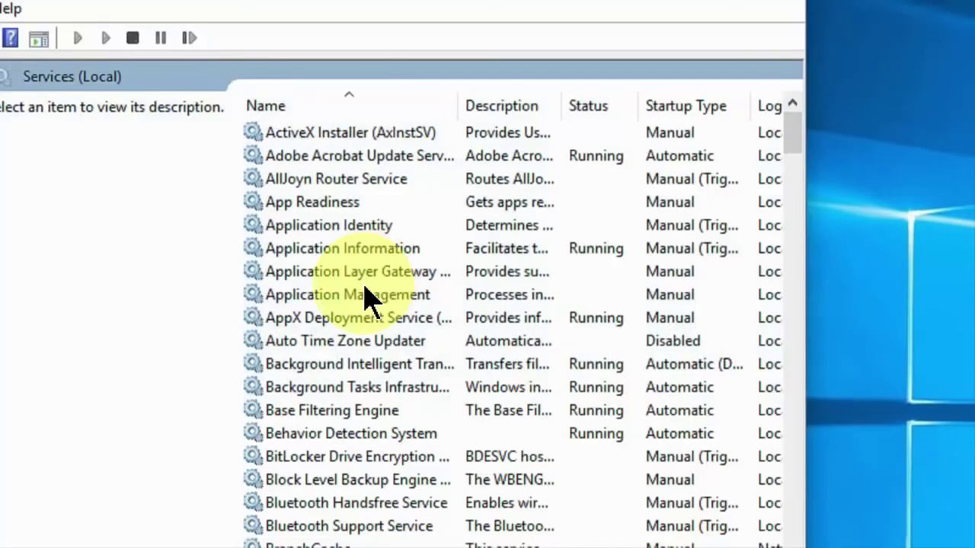
# - Scroll the services list to Windows Update, which shows a Disabled startup type
pyautogui.click(368, 295)
pyautogui.write('wi')
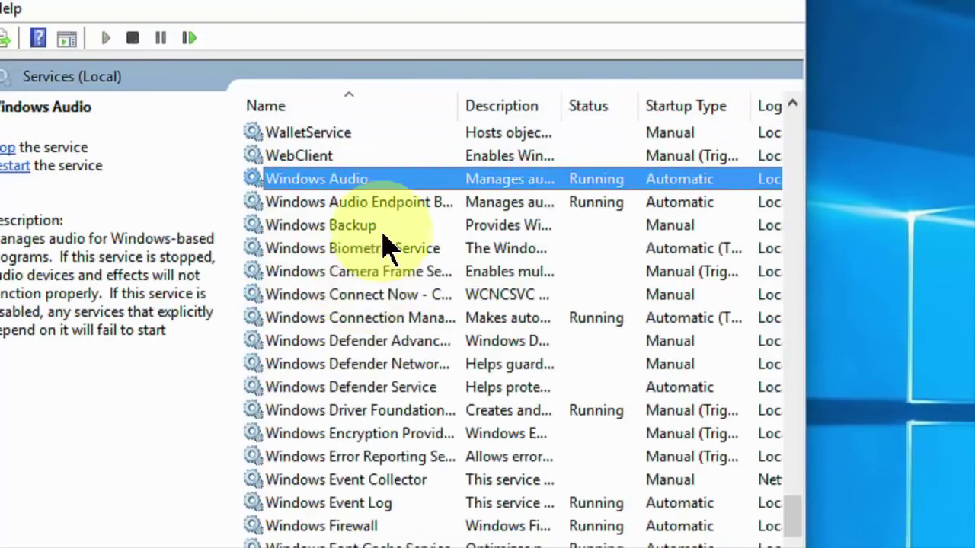
pyautogui.scroll(-2, 378, 389)
pyautogui.scroll(-1, 379, 392)
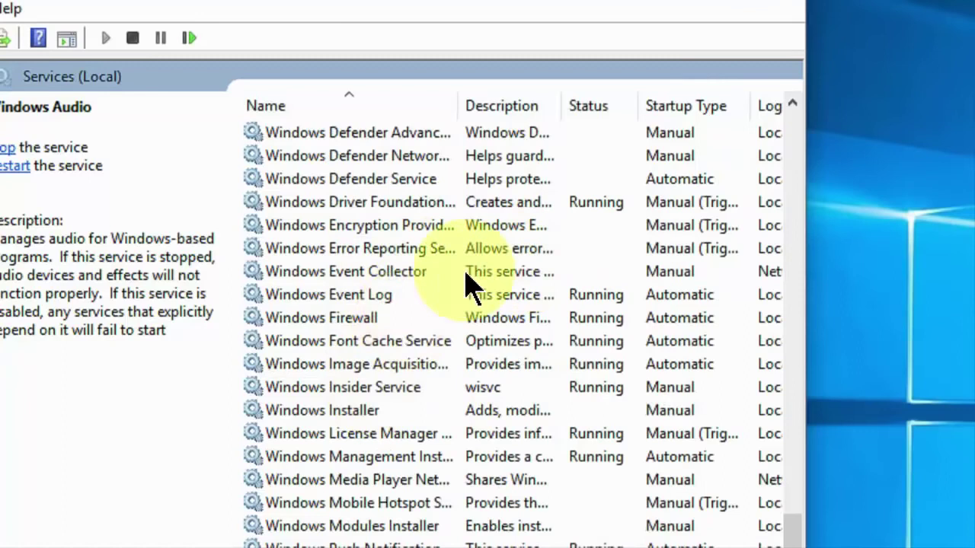
pyautogui.scroll(-2, 453, 283)
pyautogui.scroll(-1, 401, 373)
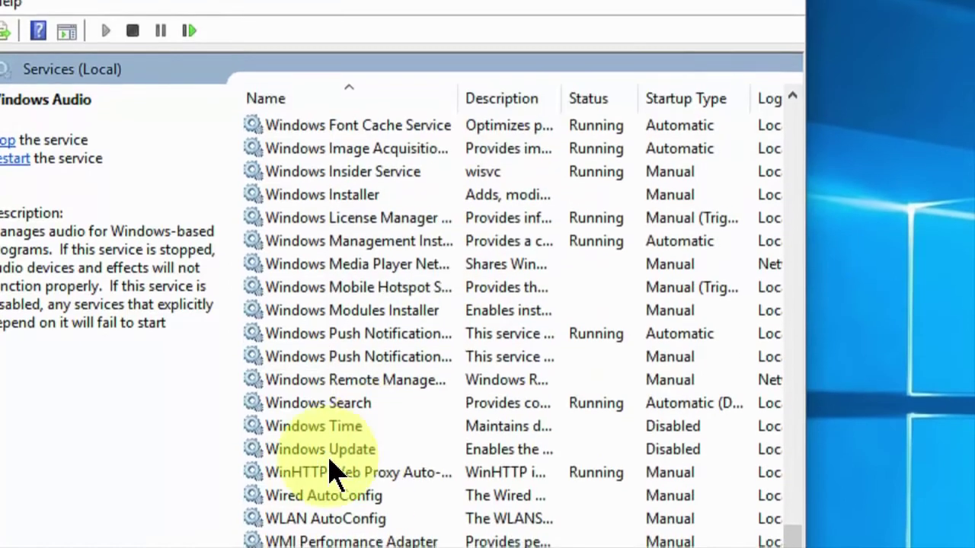
# - Set the Windows Update service's startup type to Automatic, apply it, and start the service
pyautogui.click(320, 457)
pyautogui.doubleClick(321, 431)
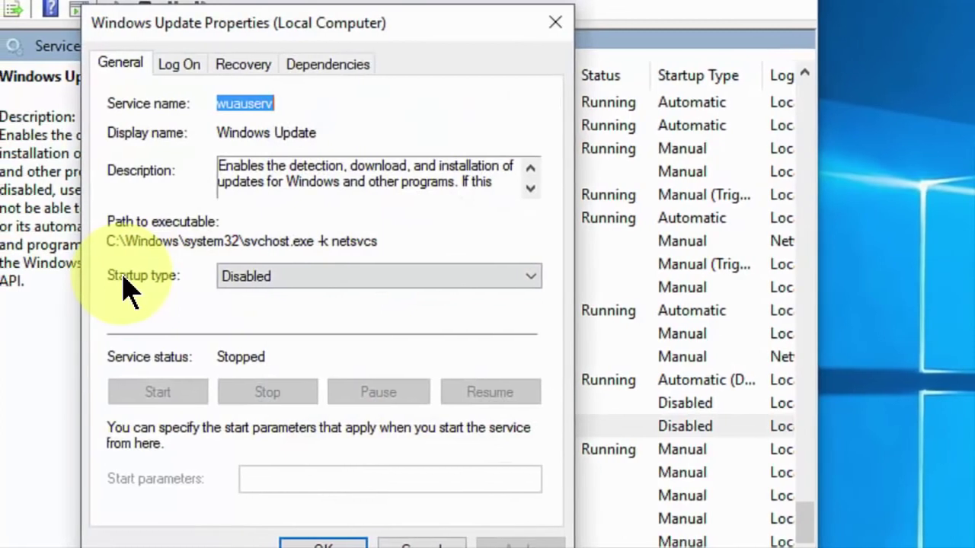
pyautogui.click(298, 279)
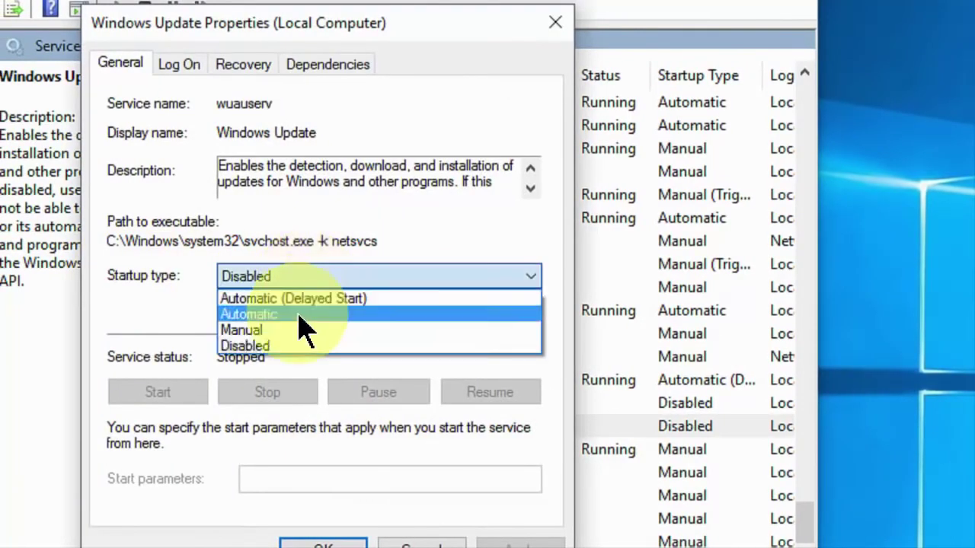
pyautogui.click(298, 314)
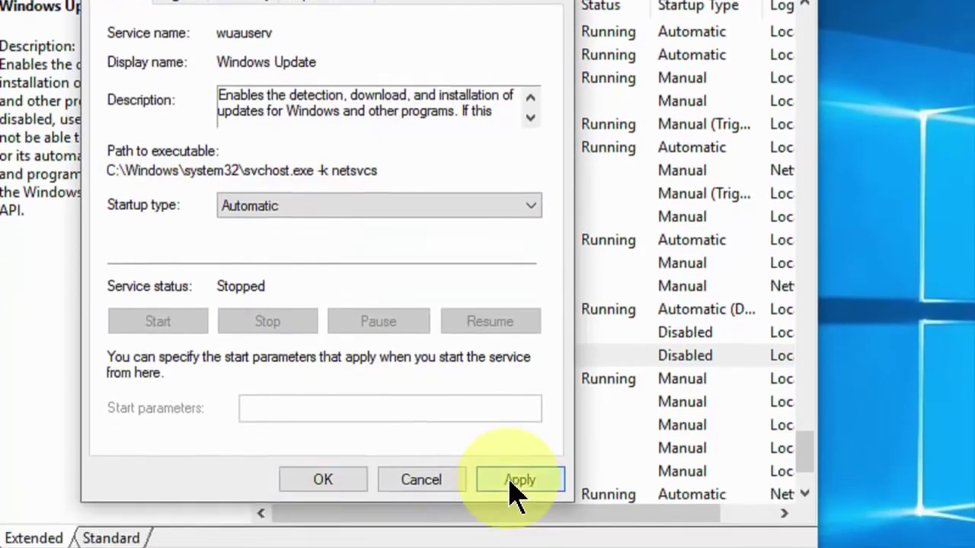
pyautogui.click(518, 541)
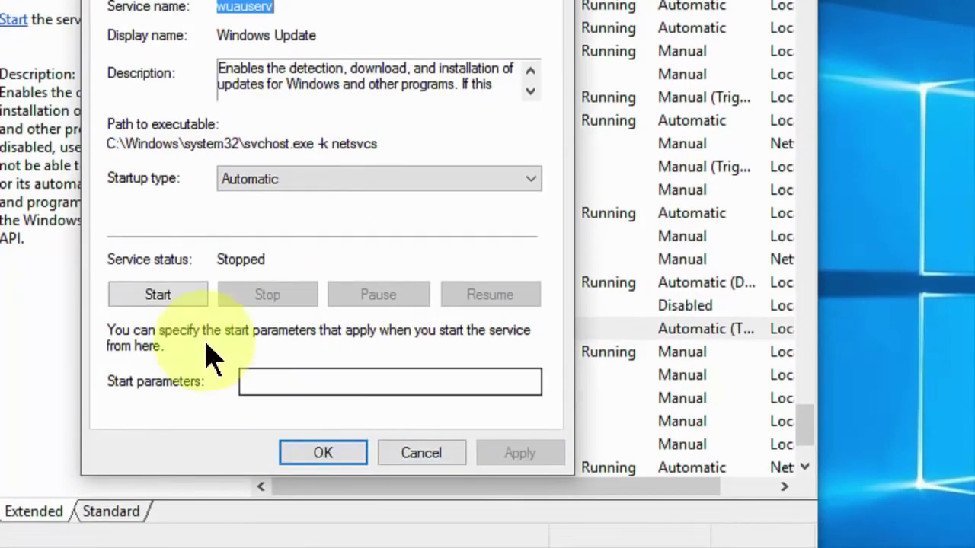
pyautogui.click(179, 307)
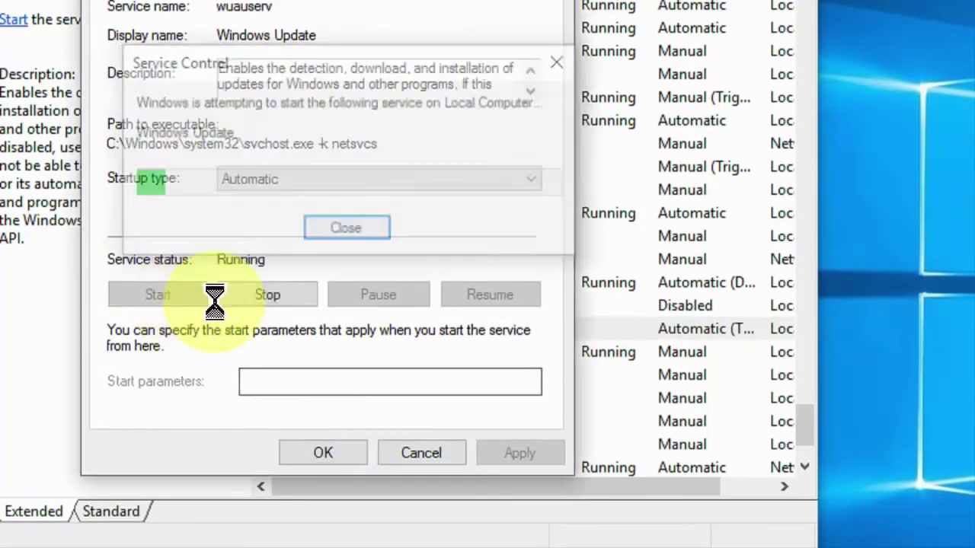
pyautogui.click(323, 452)
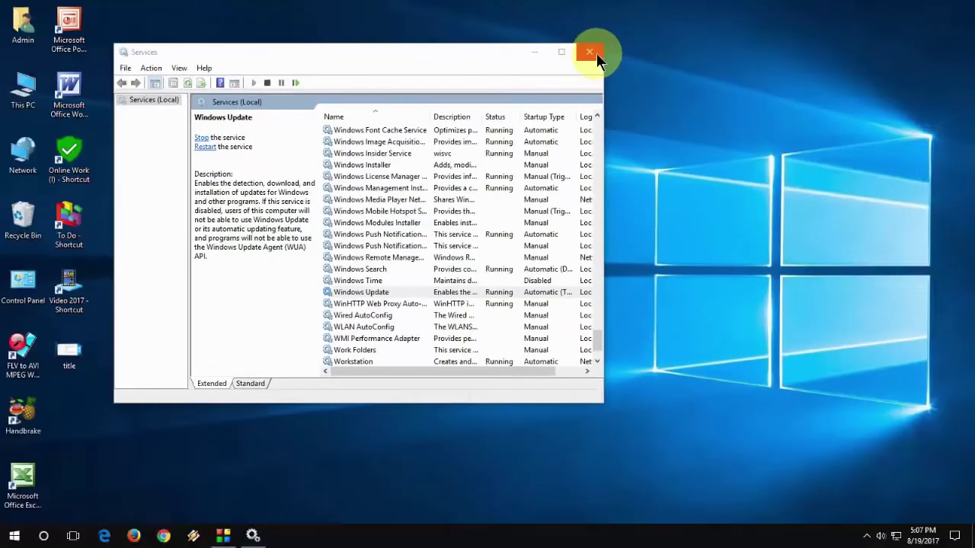
# - Close Services and go to Update & security advanced options in Settings
pyautogui.click(595, 54)
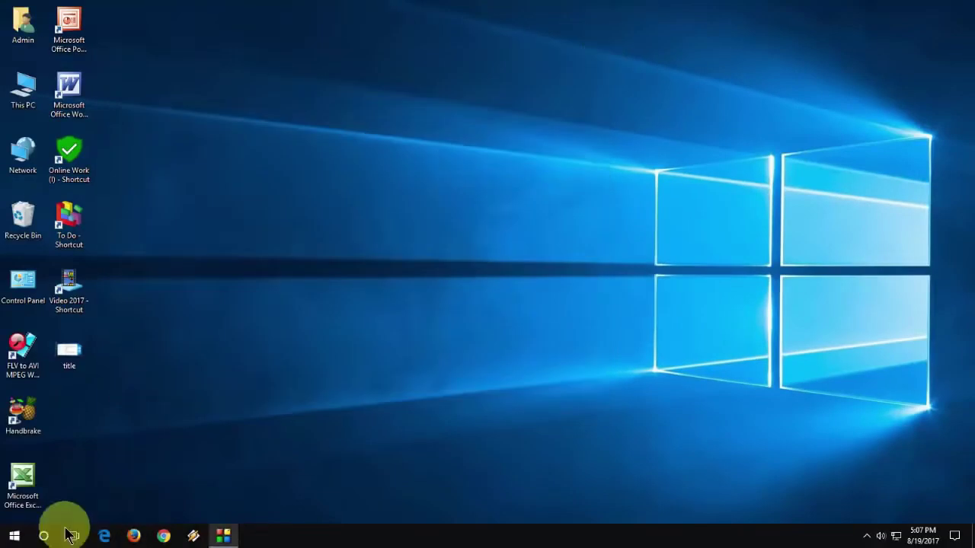
pyautogui.click(13, 533)
pyautogui.click(15, 480)
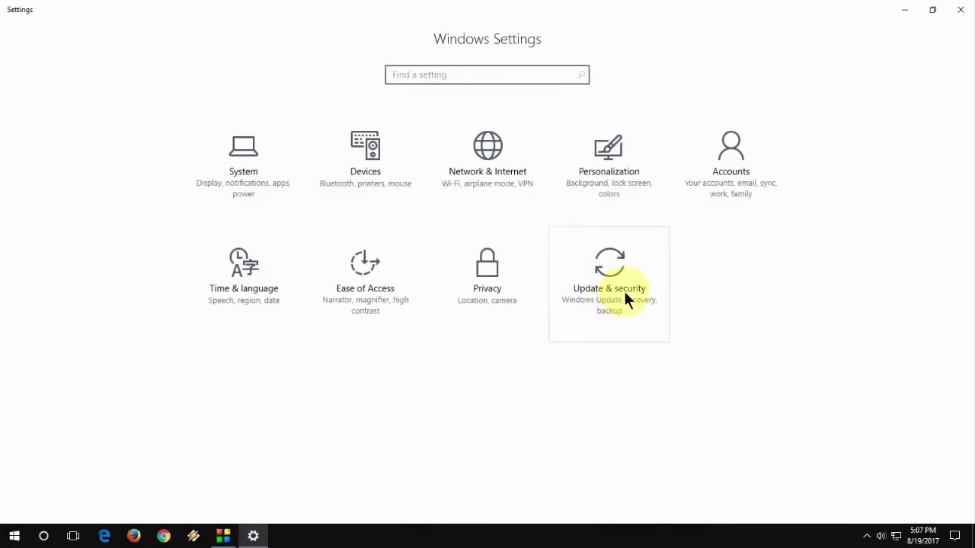
pyautogui.click(625, 294)
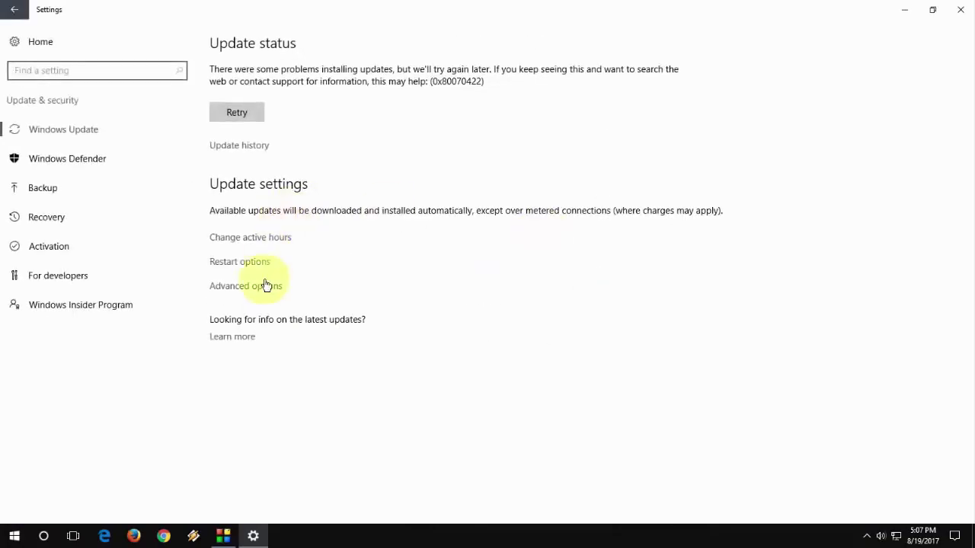
pyautogui.click(261, 293)
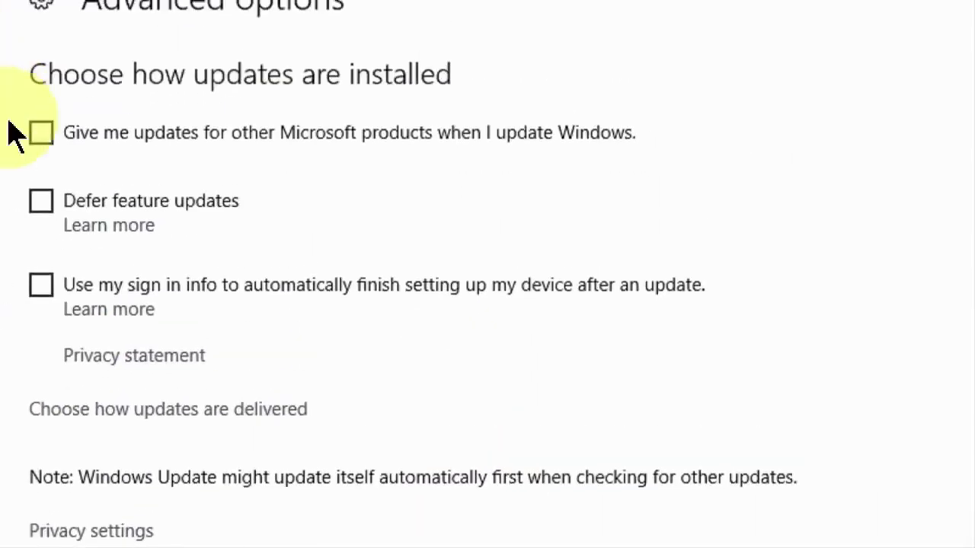
# - Turn on updates for other Microsoft products and delivery from more than one place
pyautogui.click(57, 140)
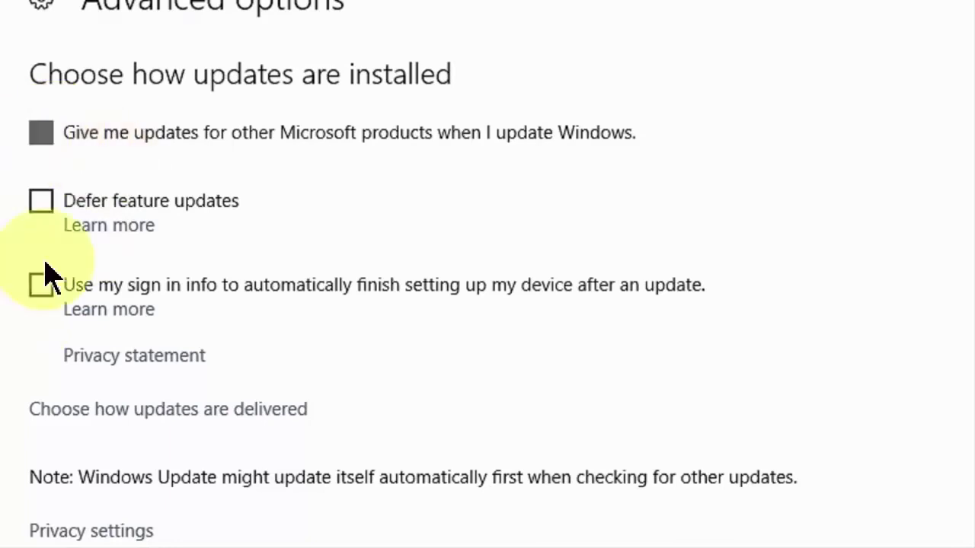
pyautogui.click(41, 131)
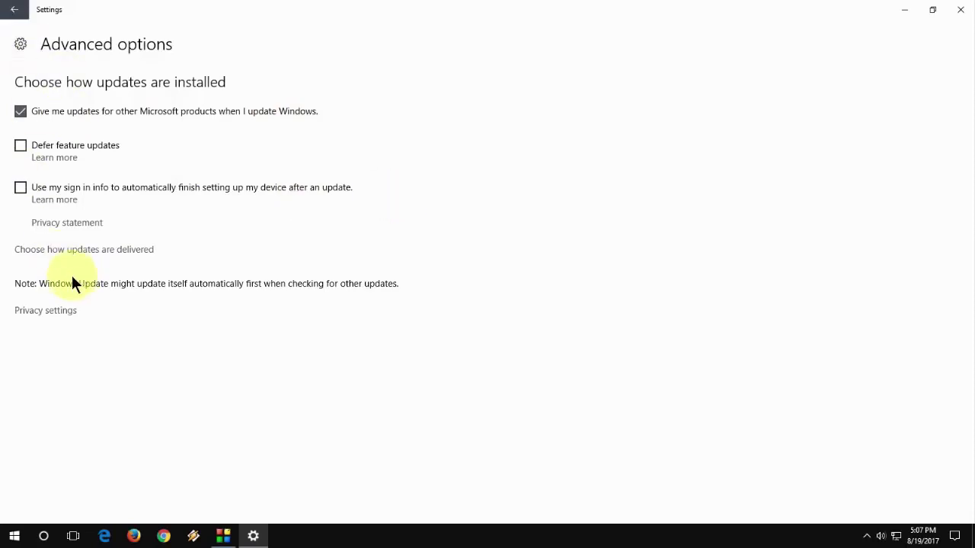
pyautogui.click(57, 249)
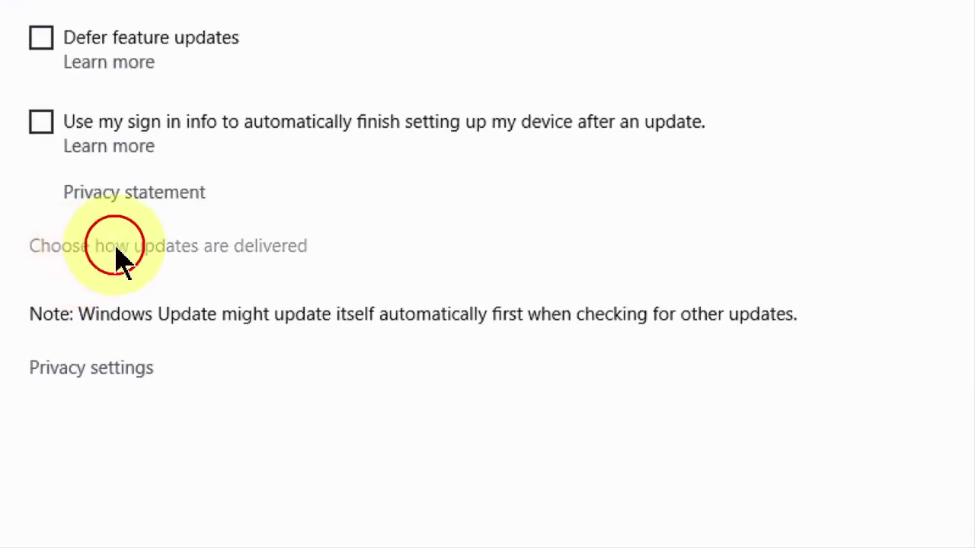
pyautogui.click(66, 223)
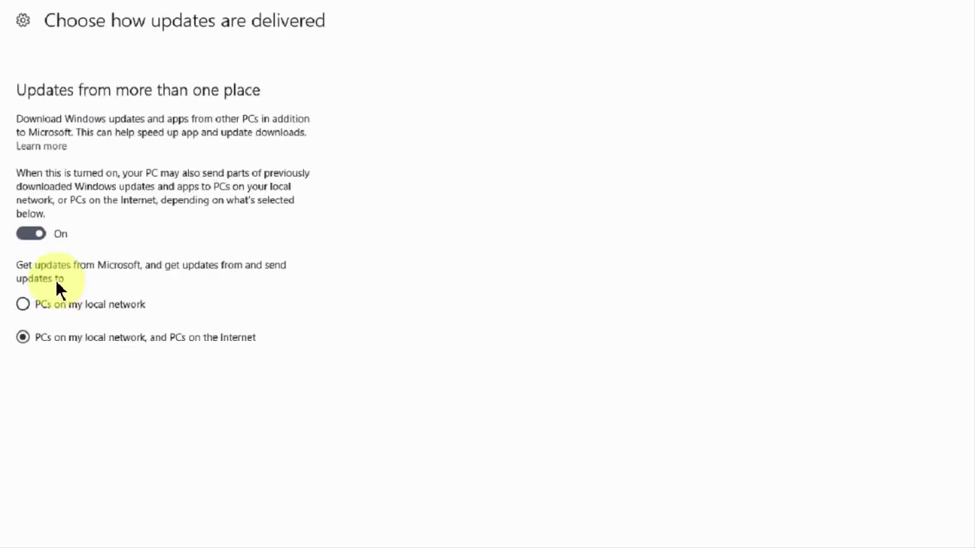
pyautogui.click(9, 13)
# - Return to the Windows Update page and retry the failed updates
pyautogui.click(9, 13)
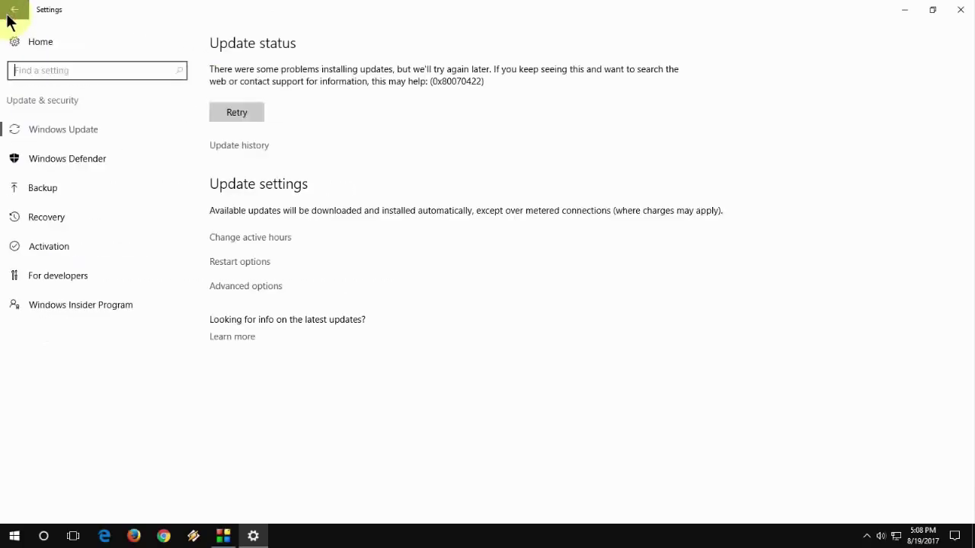
pyautogui.click(240, 113)
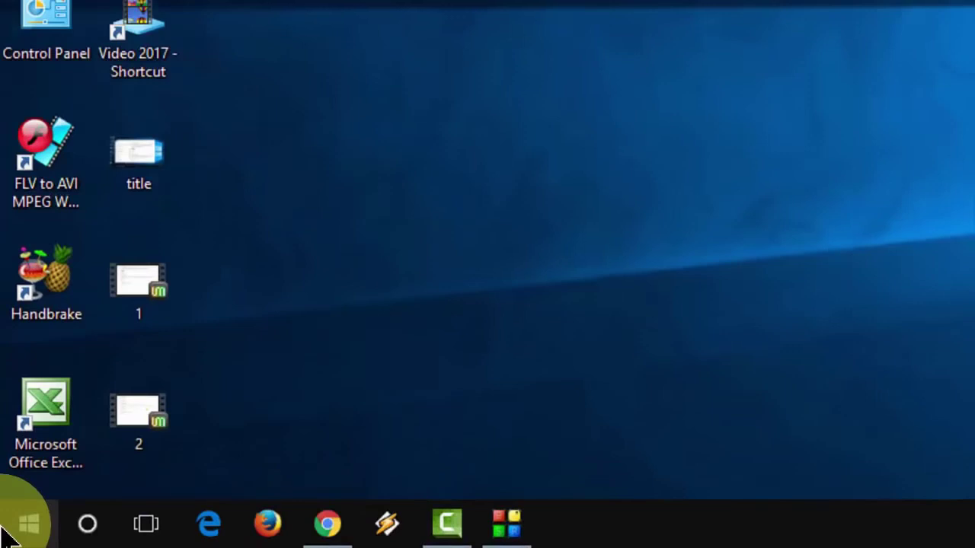
# - Run detection in the 'Find and fix windows update problems' troubleshooter, then cancel it
pyautogui.click(7, 533)
pyautogui.write('windows')
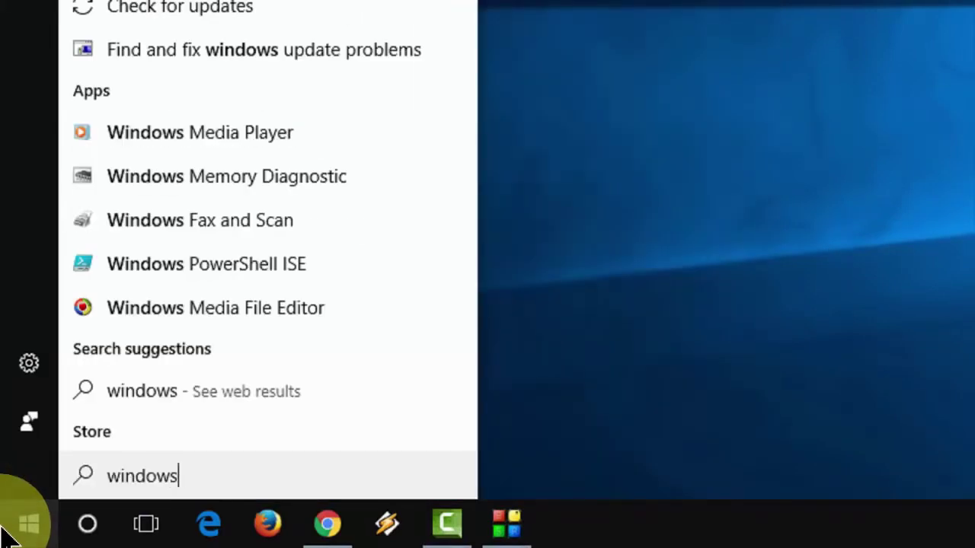
pyautogui.write(' updates')
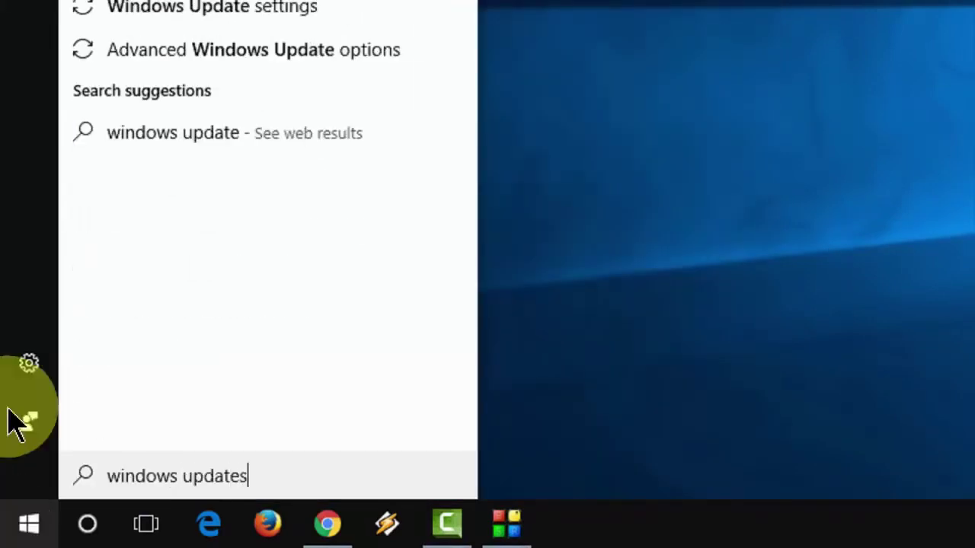
pyautogui.press('BackSpace')
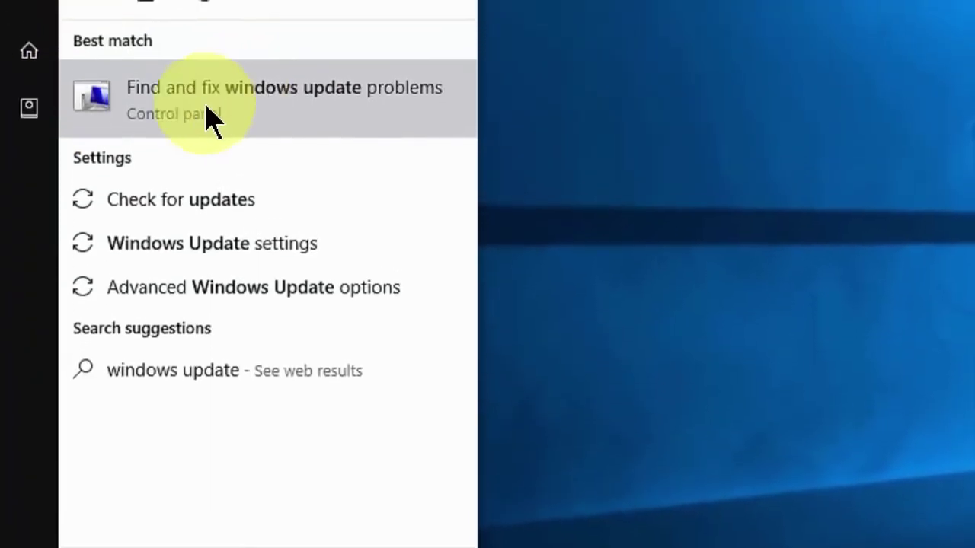
pyautogui.click(202, 97)
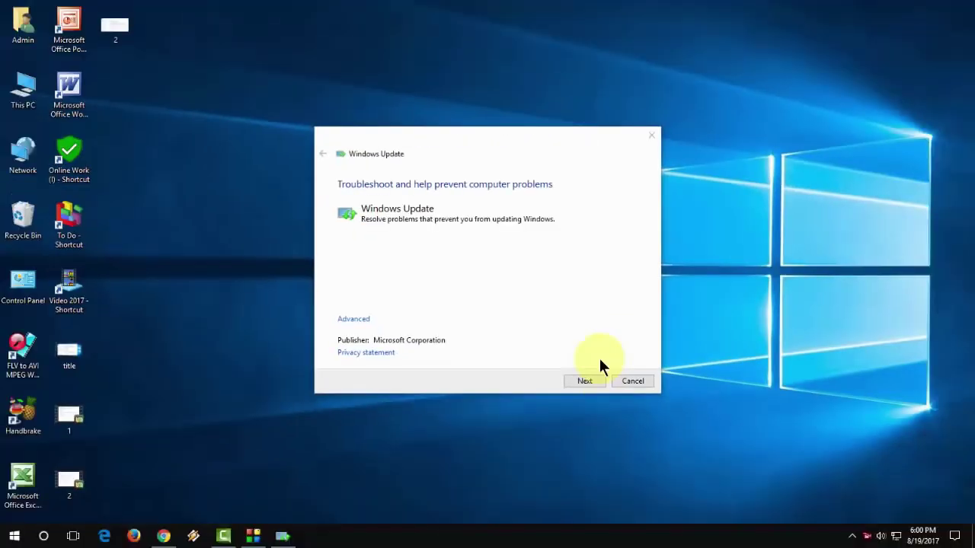
pyautogui.click(586, 380)
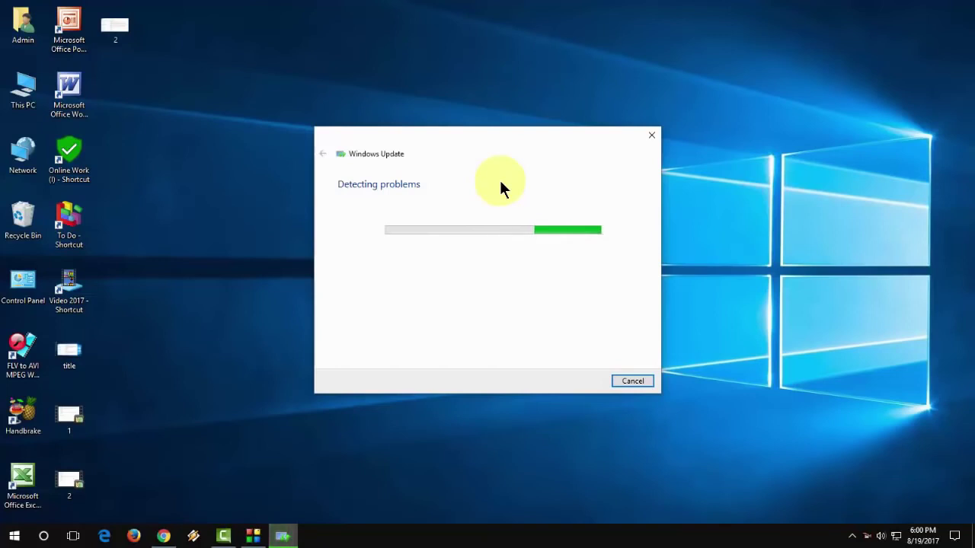
pyautogui.click(652, 379)
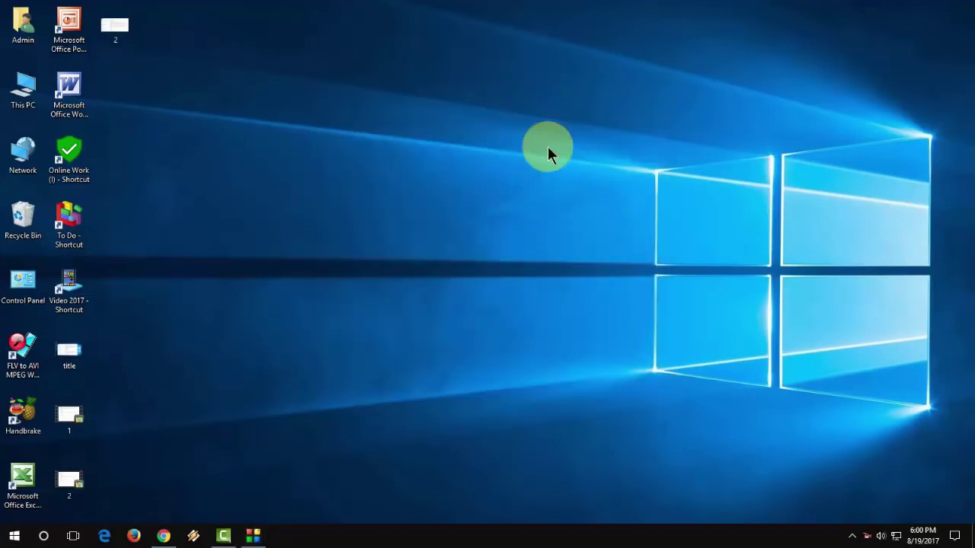
# - Browse in File Explorer to C:\Windows\SoftwareDistribution\Download
pyautogui.doubleClick(27, 95)
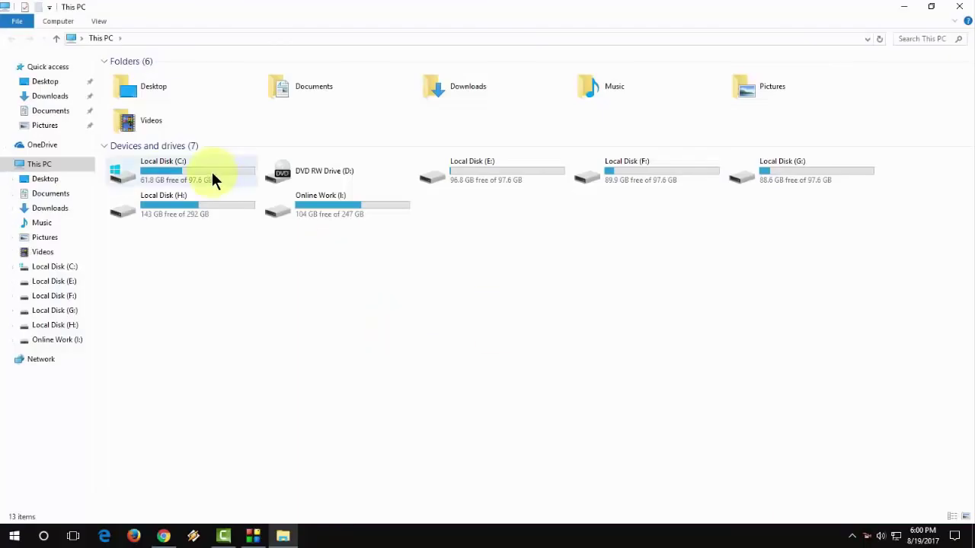
pyautogui.click(211, 174)
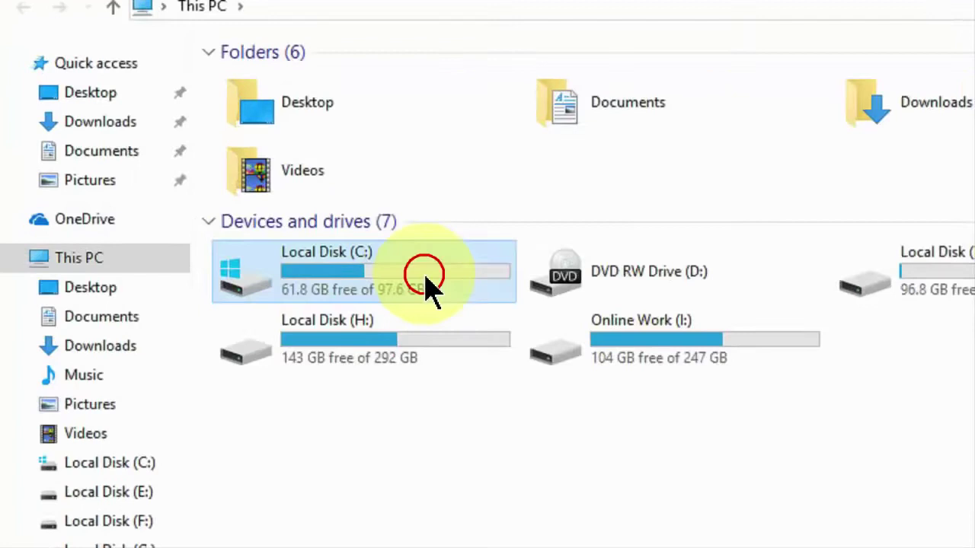
pyautogui.doubleClick(427, 286)
pyautogui.doubleClick(302, 242)
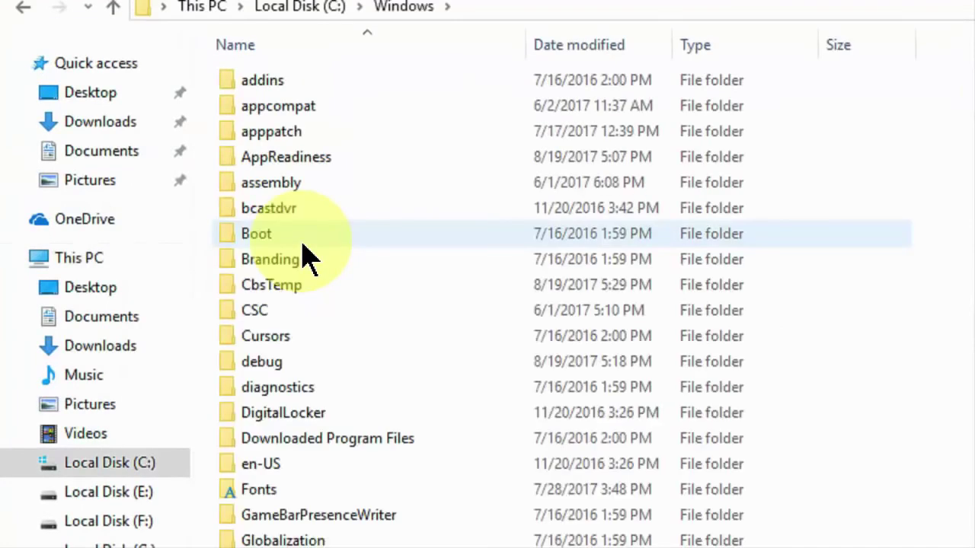
pyautogui.click(303, 242)
pyautogui.write('so')
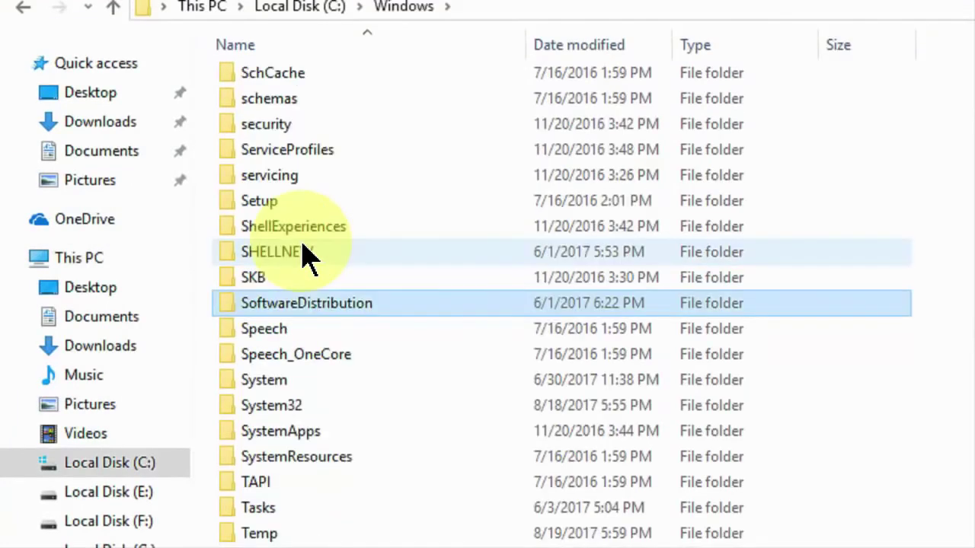
pyautogui.doubleClick(326, 305)
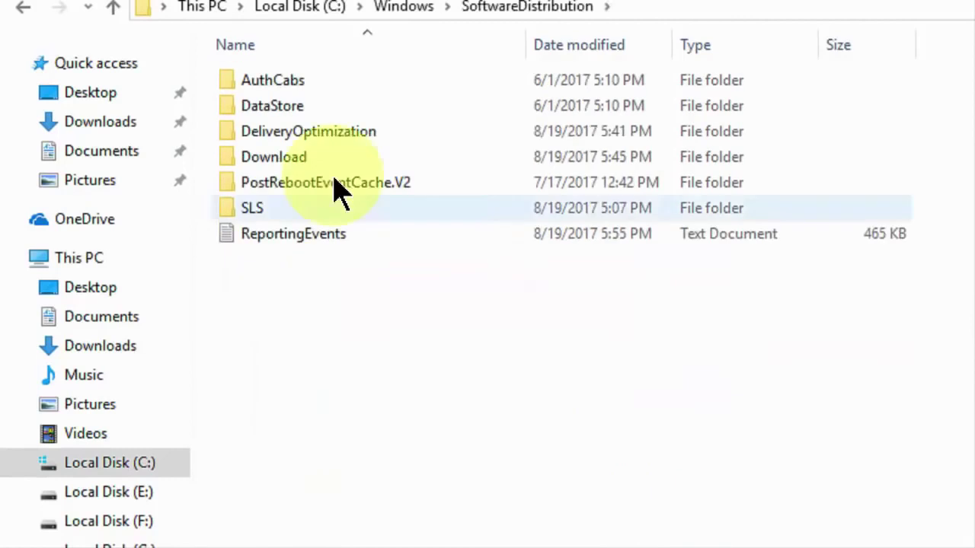
pyautogui.doubleClick(275, 160)
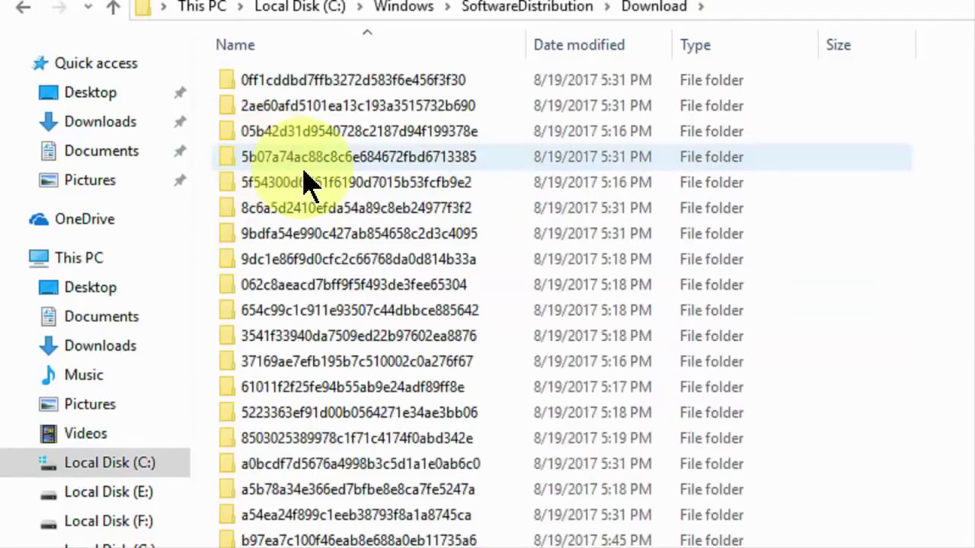
# - Delete all 33 Download items, granting administrator permission for all current items
pyautogui.click(305, 173)
pyautogui.hotkey('ctrl', 'a')
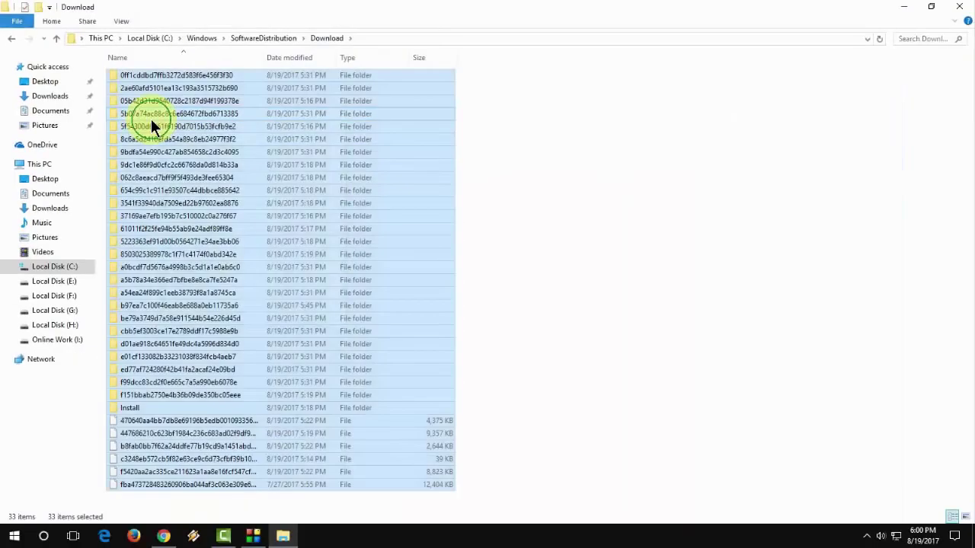
pyautogui.rightClick(305, 174)
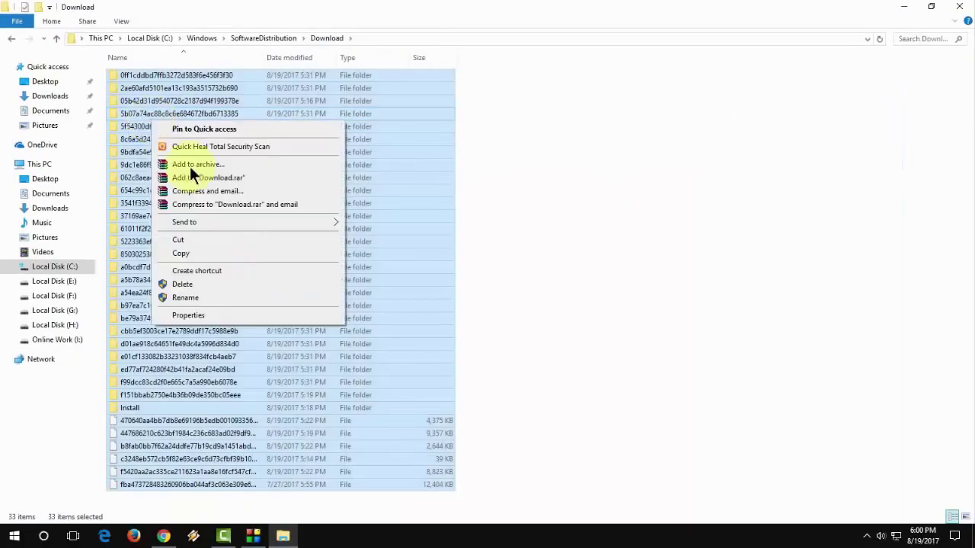
pyautogui.click(249, 283)
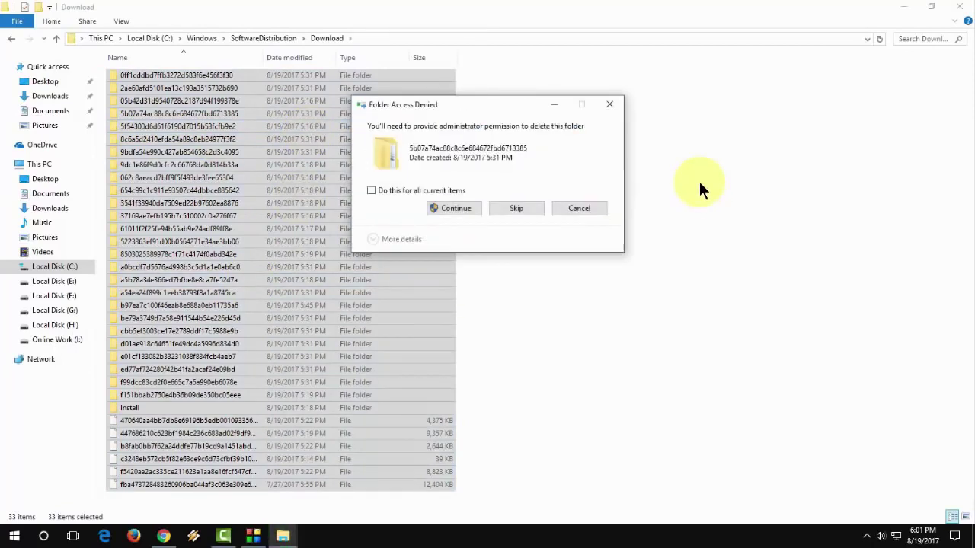
pyautogui.click(427, 190)
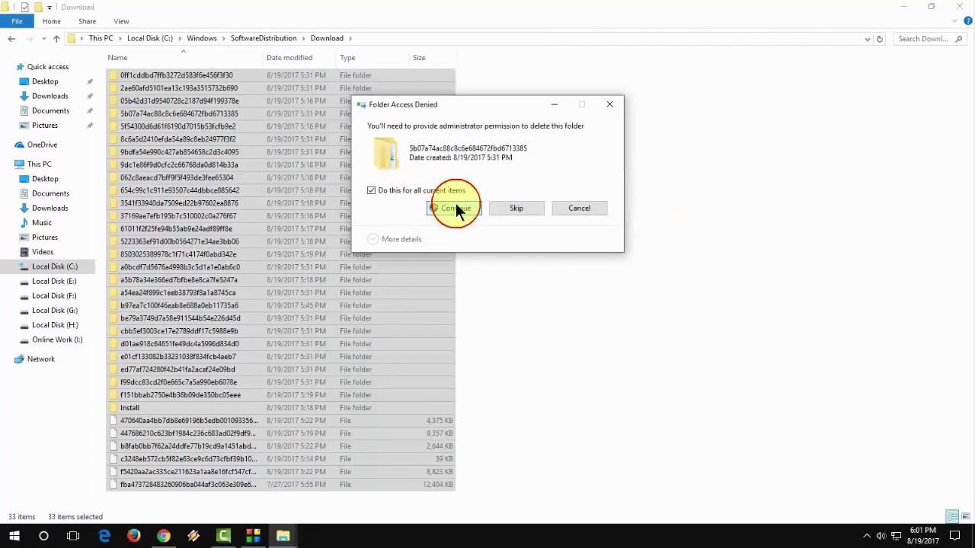
pyautogui.click(455, 207)
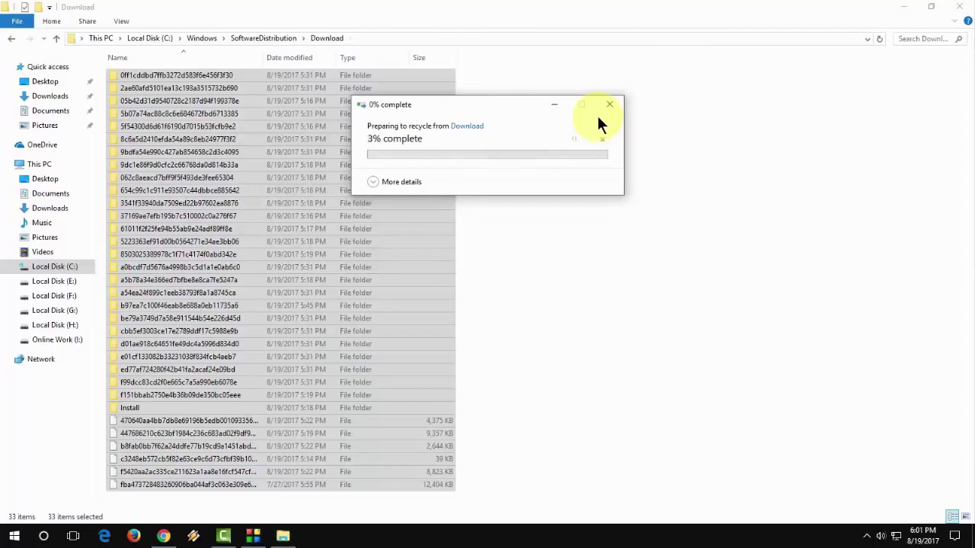
# - Close the Download folder window and refresh the desktop three times
pyautogui.click(962, 7)
pyautogui.rightClick(393, 81)
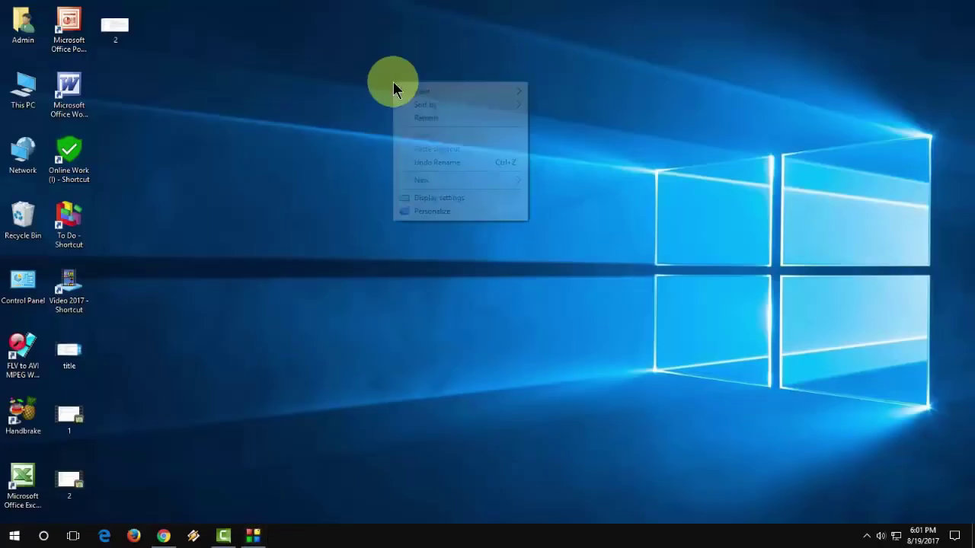
pyautogui.click(423, 120)
pyautogui.rightClick(423, 120)
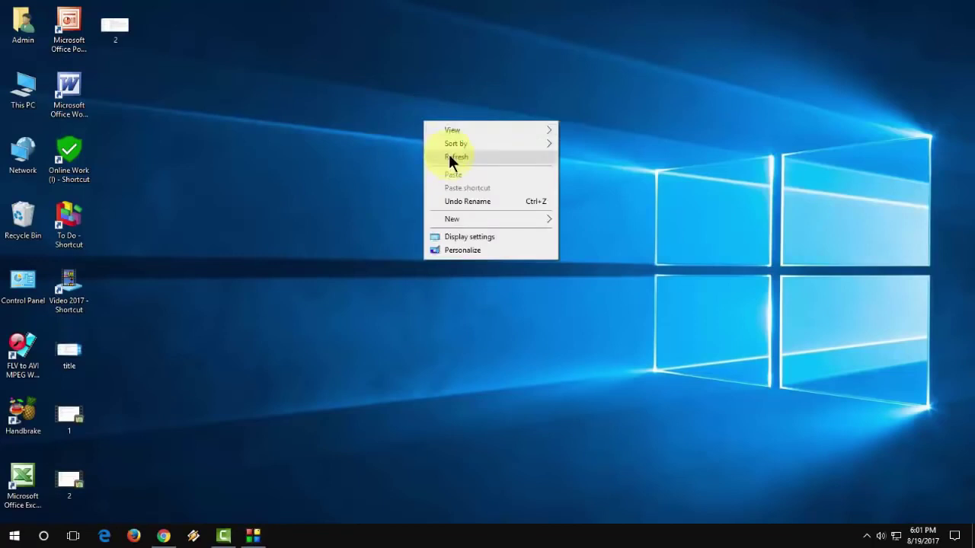
pyautogui.click(449, 153)
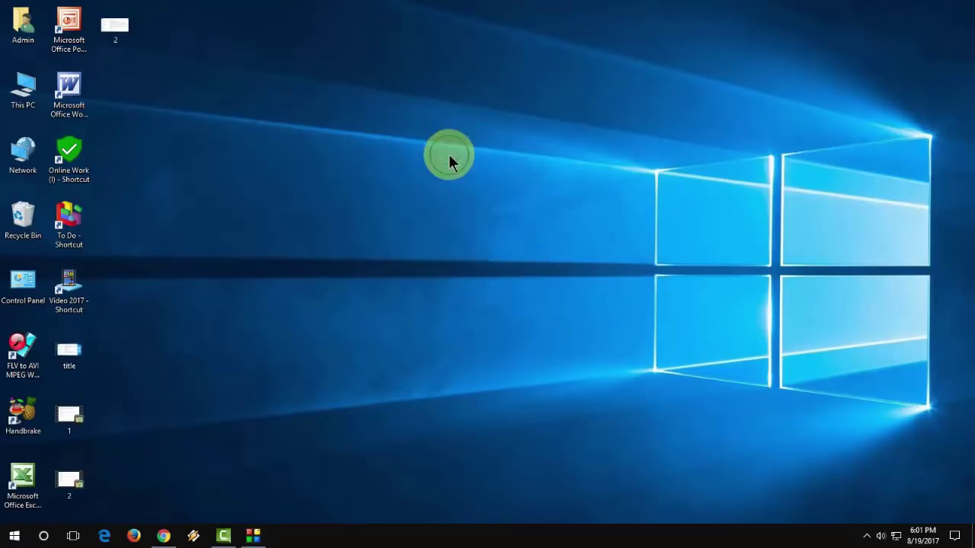
pyautogui.rightClick(449, 155)
pyautogui.click(462, 190)
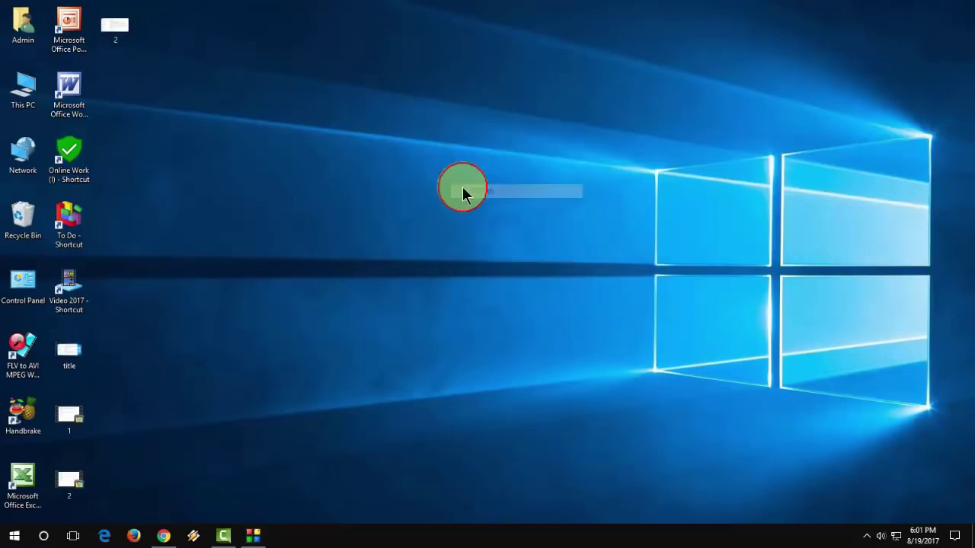